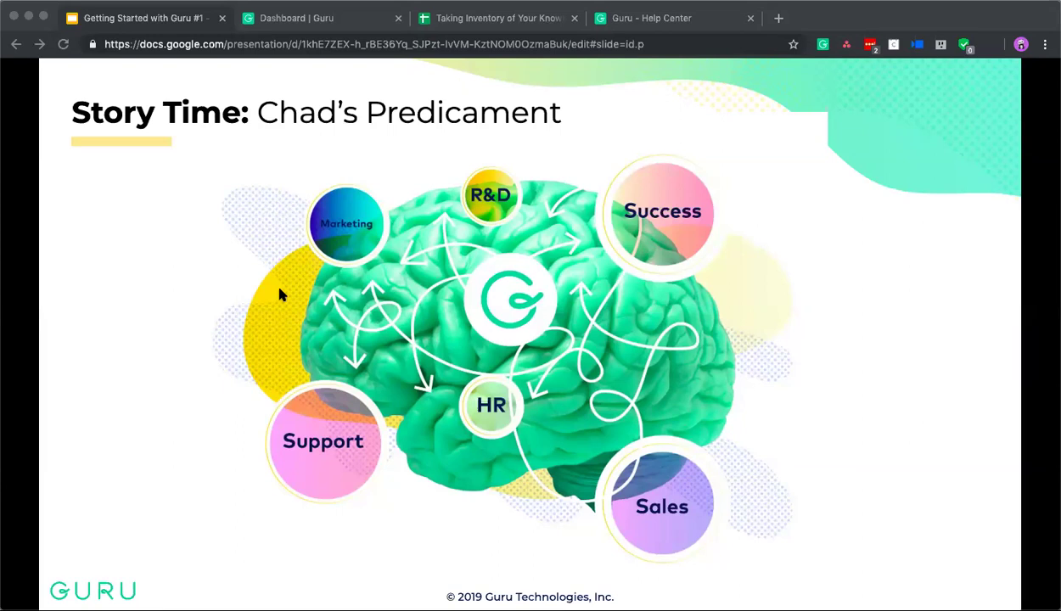
Step: Leave the slideshow at the "Create a Collection in Guru" slide and sign in to the Guru web app with the Google account
click(281, 294)
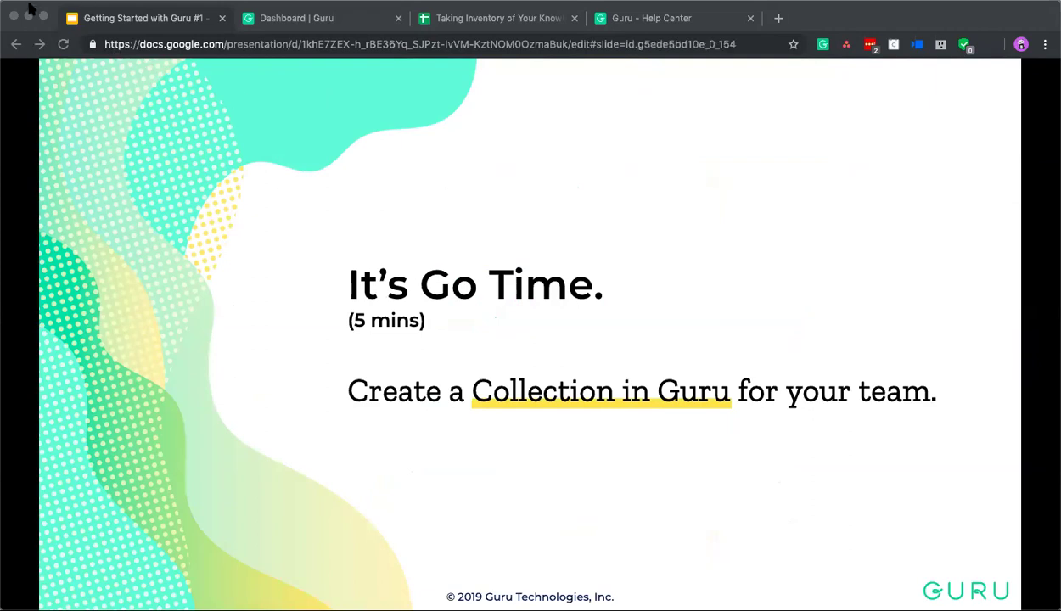
key(Escape)
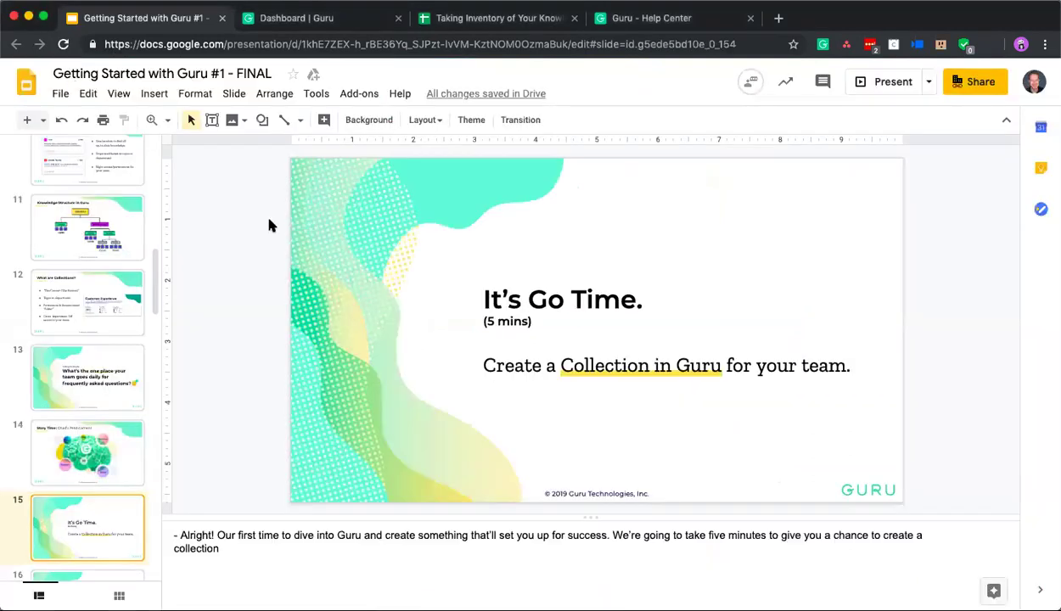
click(291, 26)
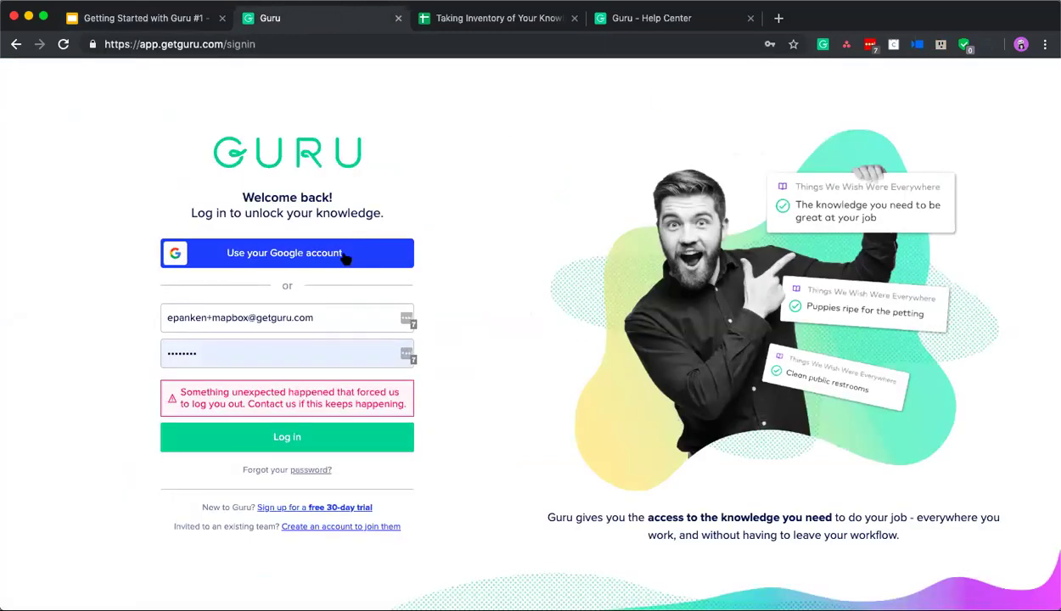
click(345, 258)
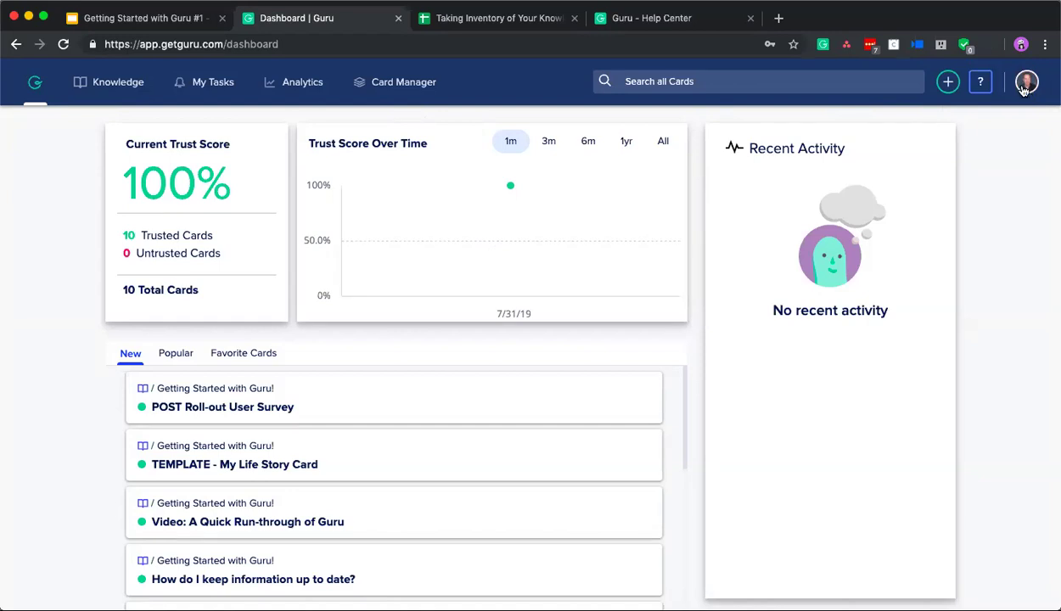
Step: Go to the team's Users & Collections settings, view the admins, and display the team's collections
click(1025, 85)
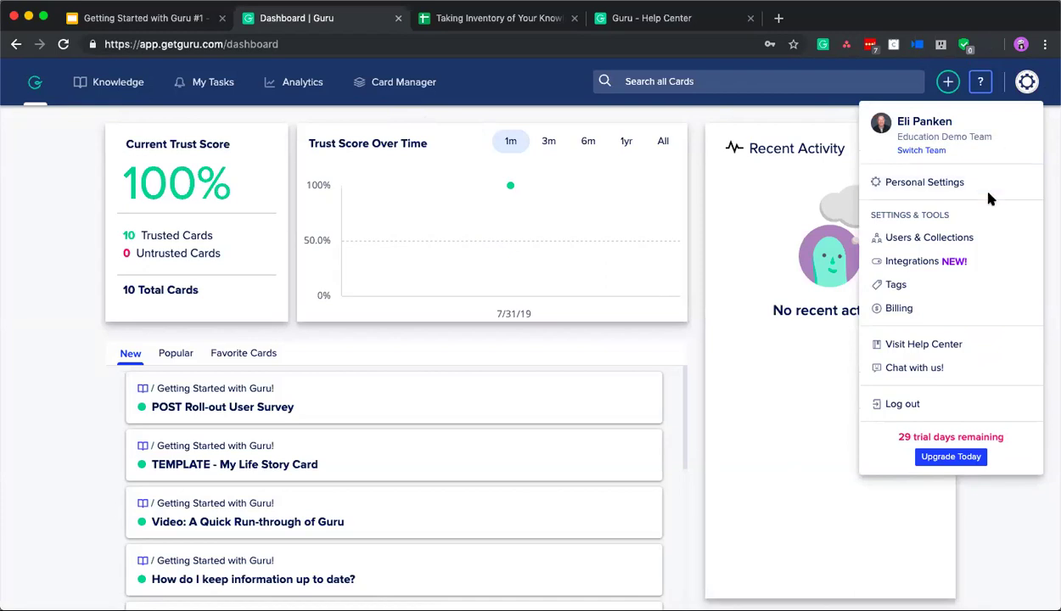
click(990, 240)
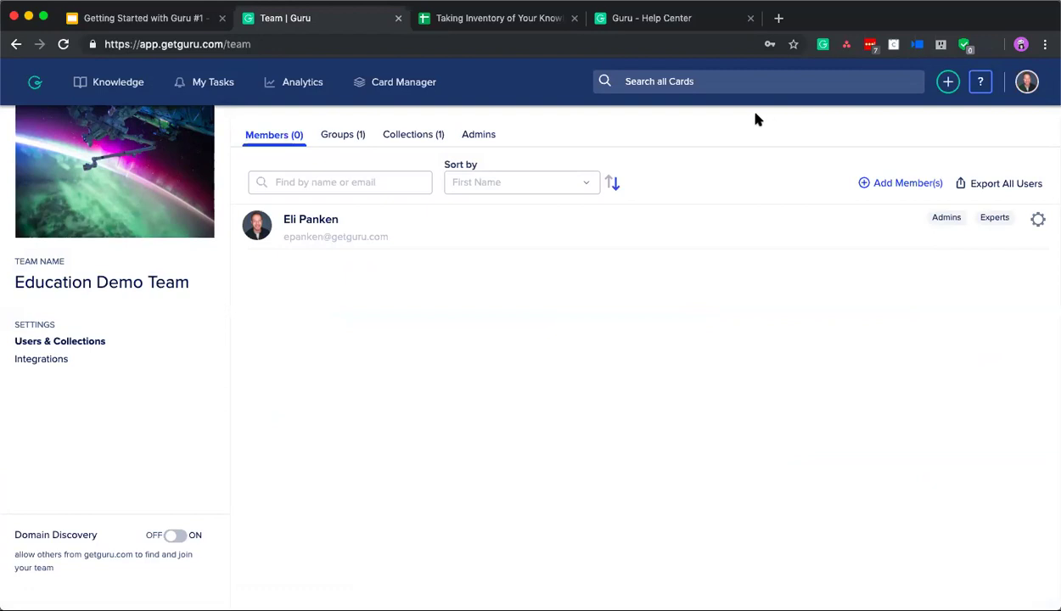
click(480, 143)
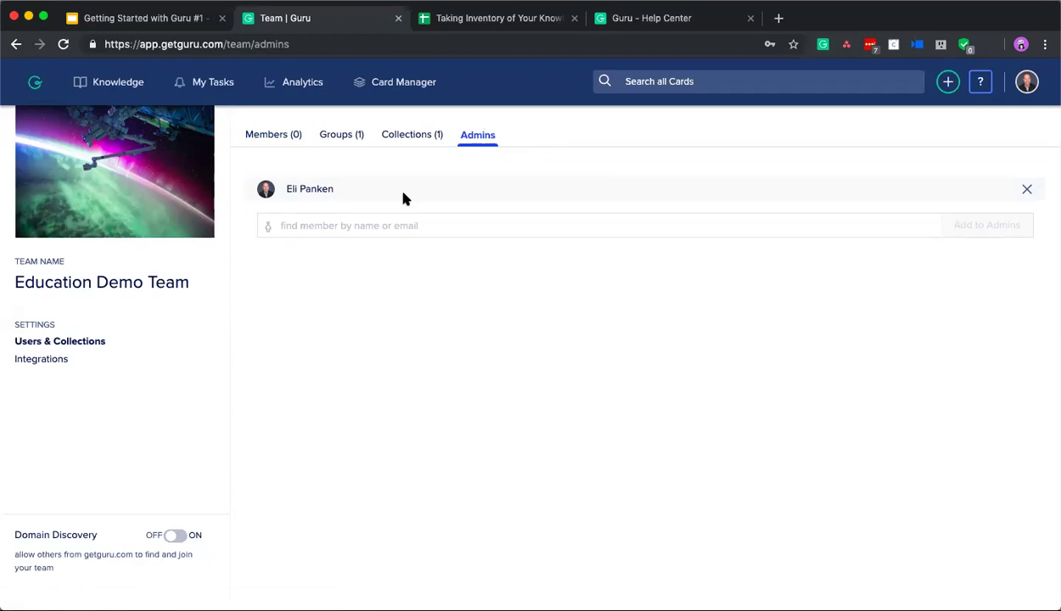
click(416, 137)
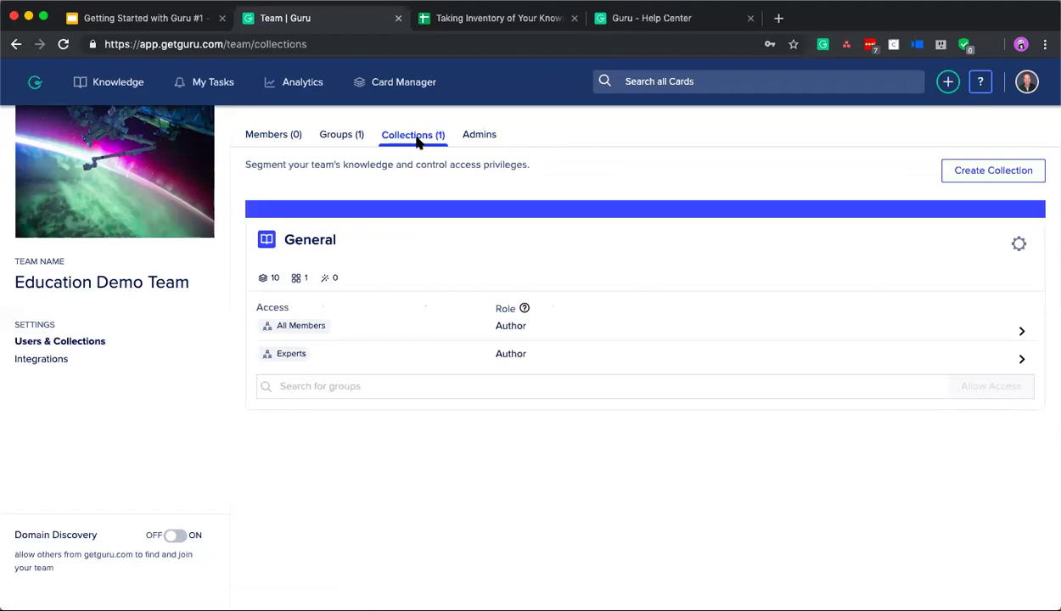
Step: Create a collection named "New Collection" with the description "This is my new collection!" and Experts as author
click(962, 184)
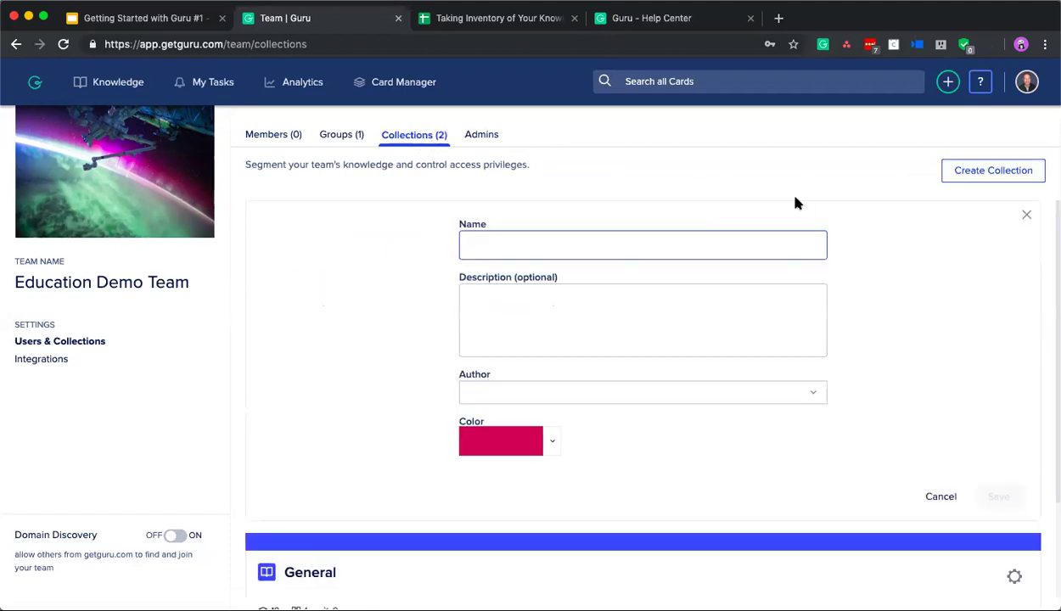
text(New Collection)
click(467, 295)
text(This is my new collection!)
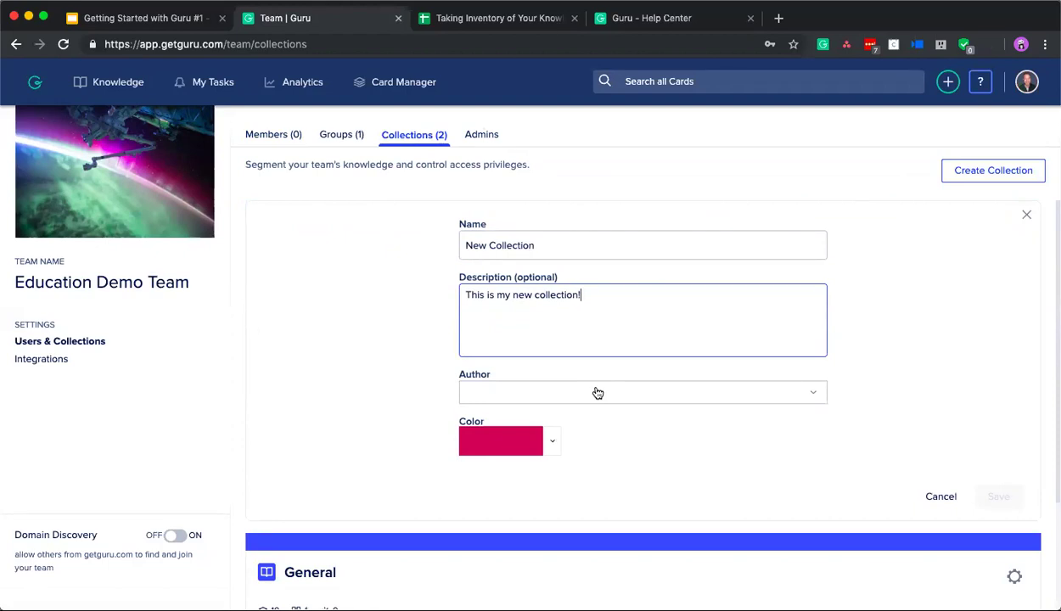
click(597, 392)
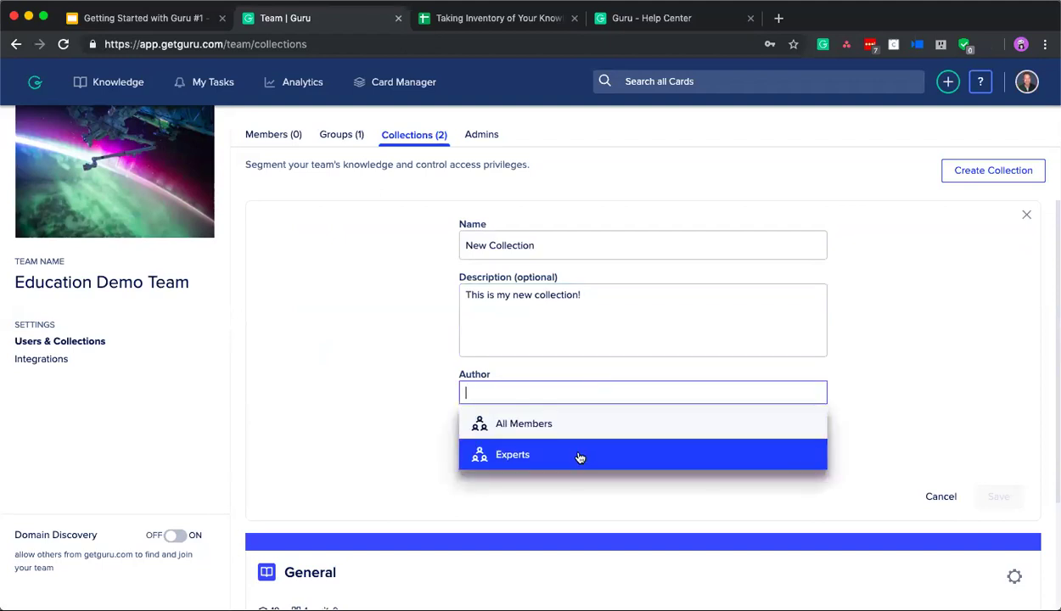
click(580, 457)
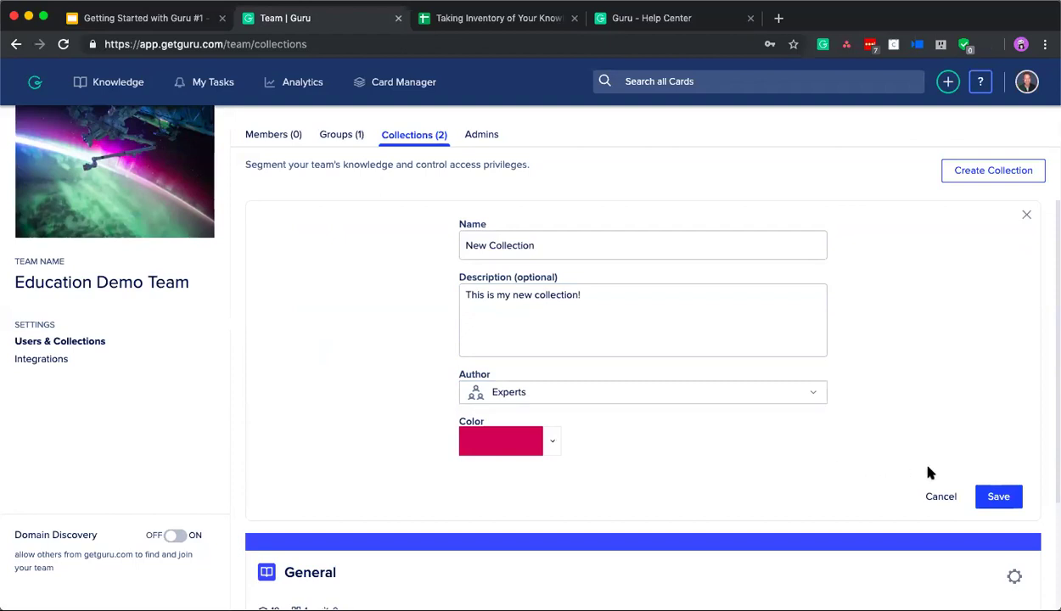
click(987, 494)
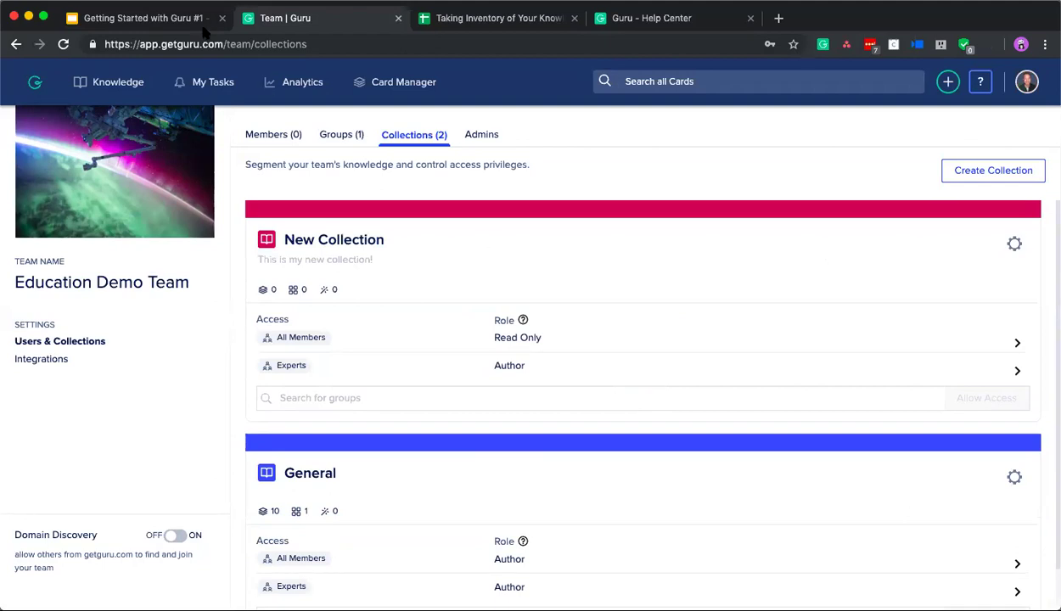
Step: Switch to the Google Slides deck and start presenting from slide 16, "Follow these steps"
click(145, 18)
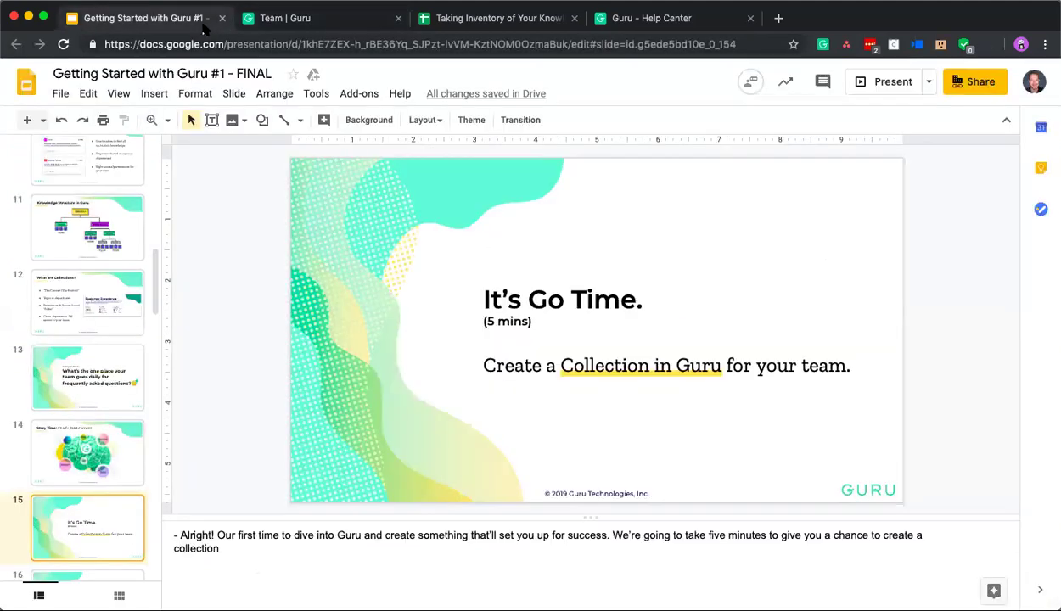
scroll(85, 416, down, 2)
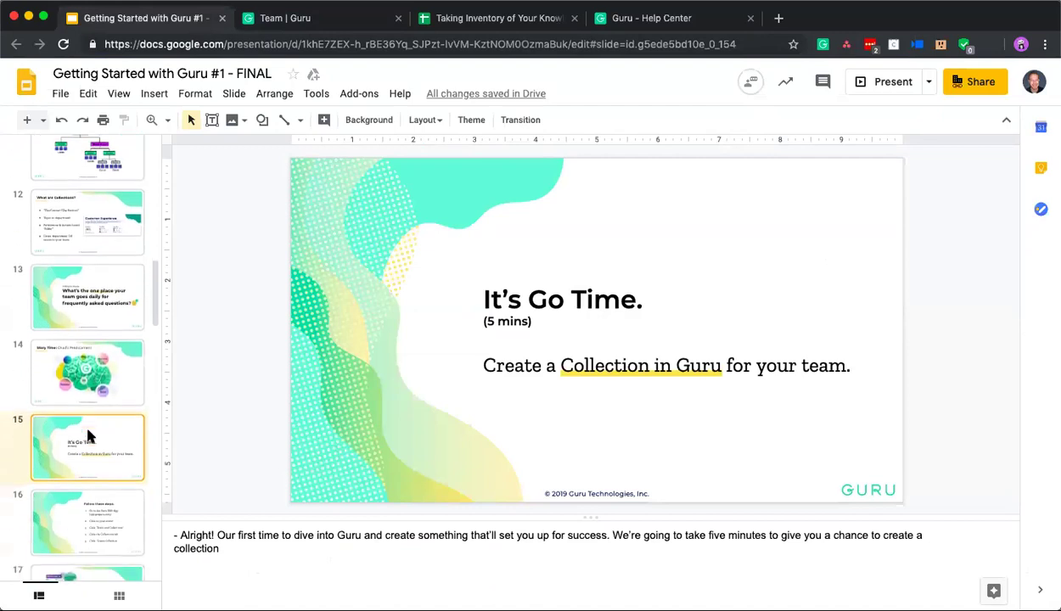
click(80, 521)
click(929, 83)
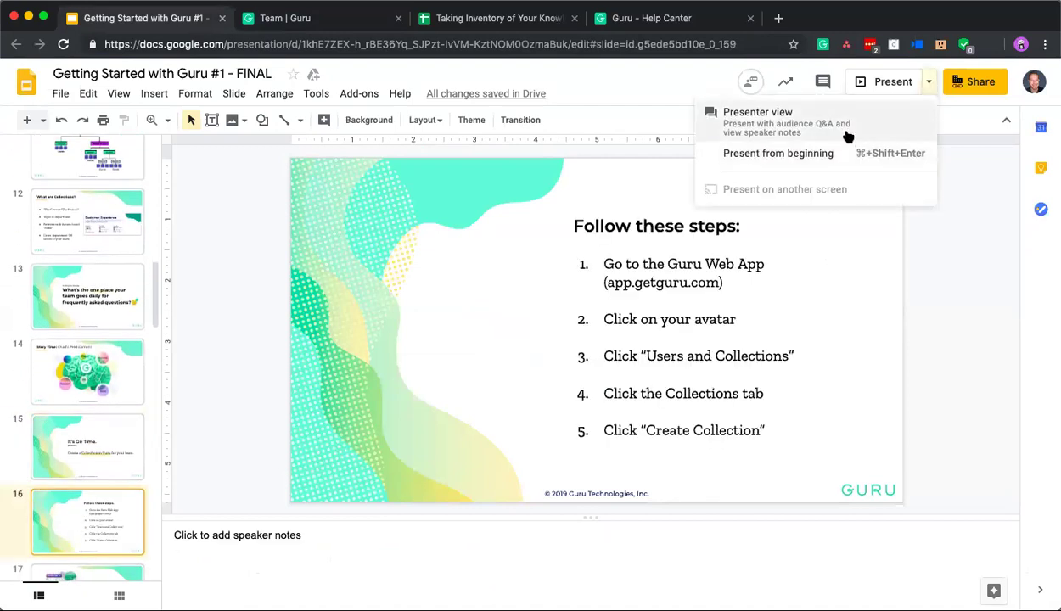
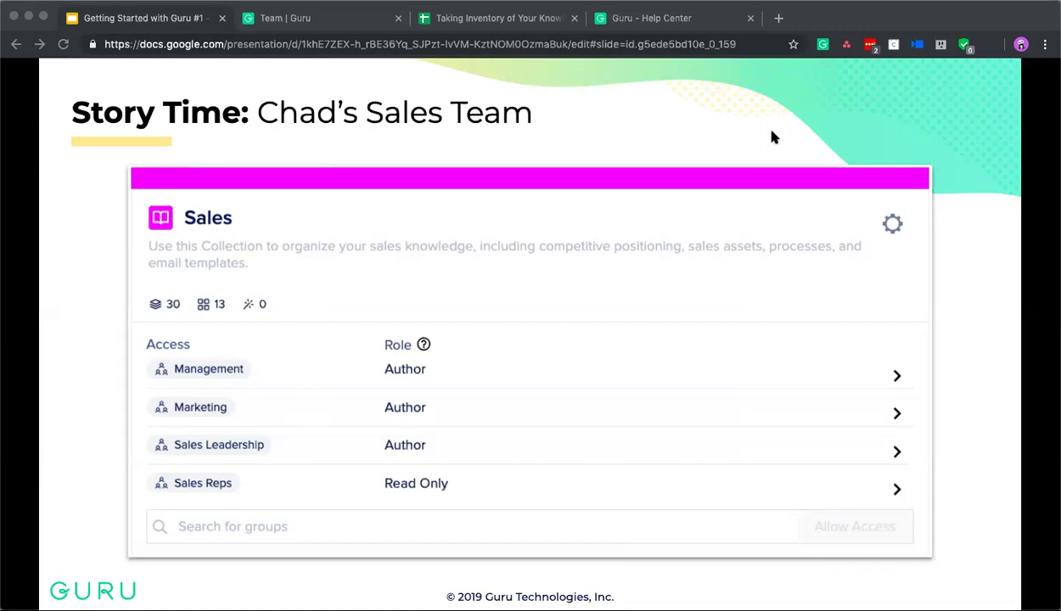
Step: Revisit the "Chad's Sales Team" slide, advance to slide 23, and exit the slideshow to switch to the Guru web app
key(Right)
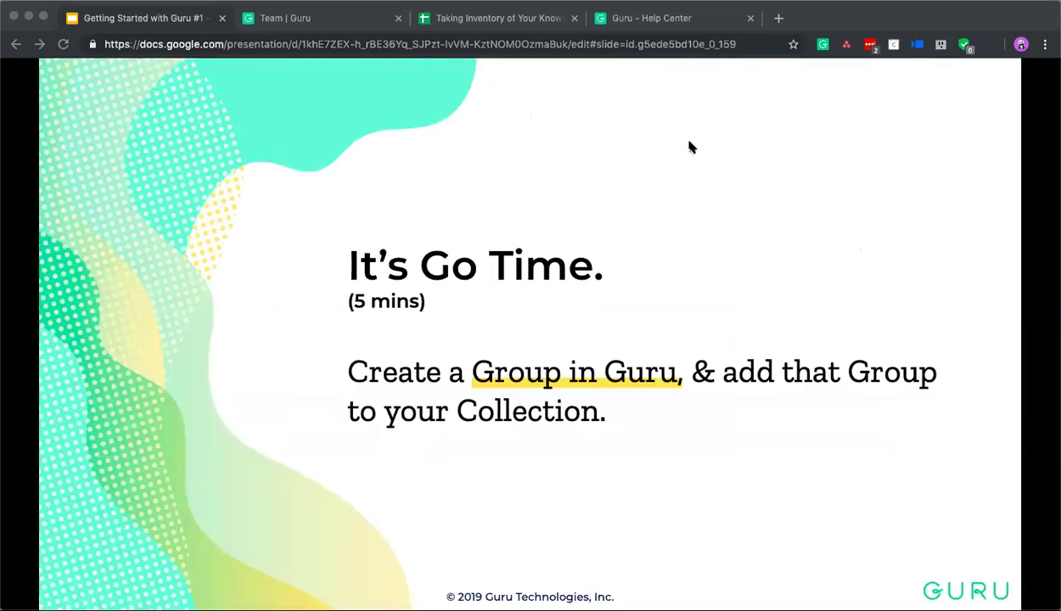
key(Left)
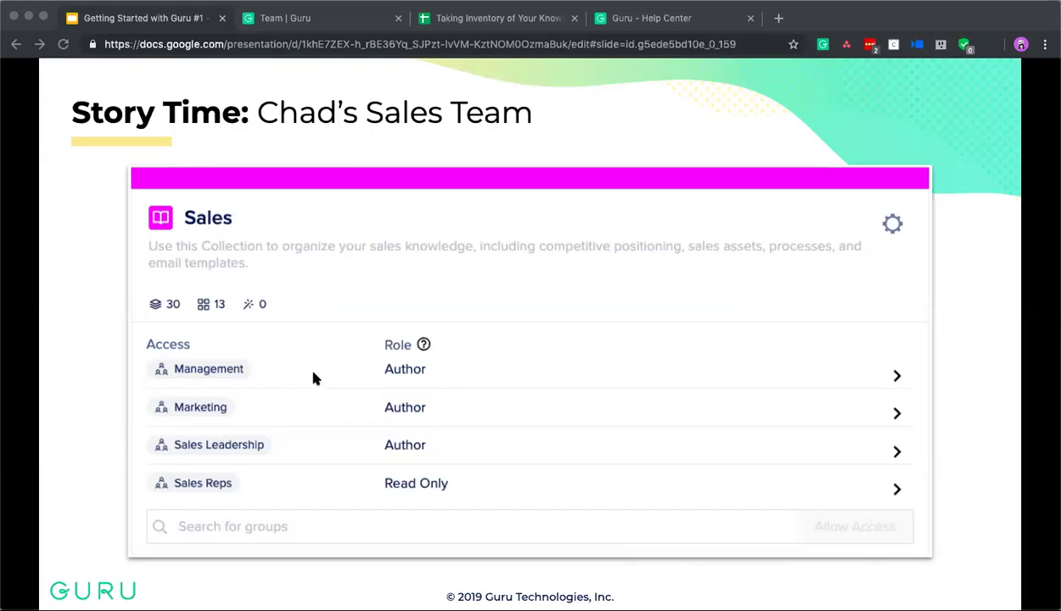
key(Right)
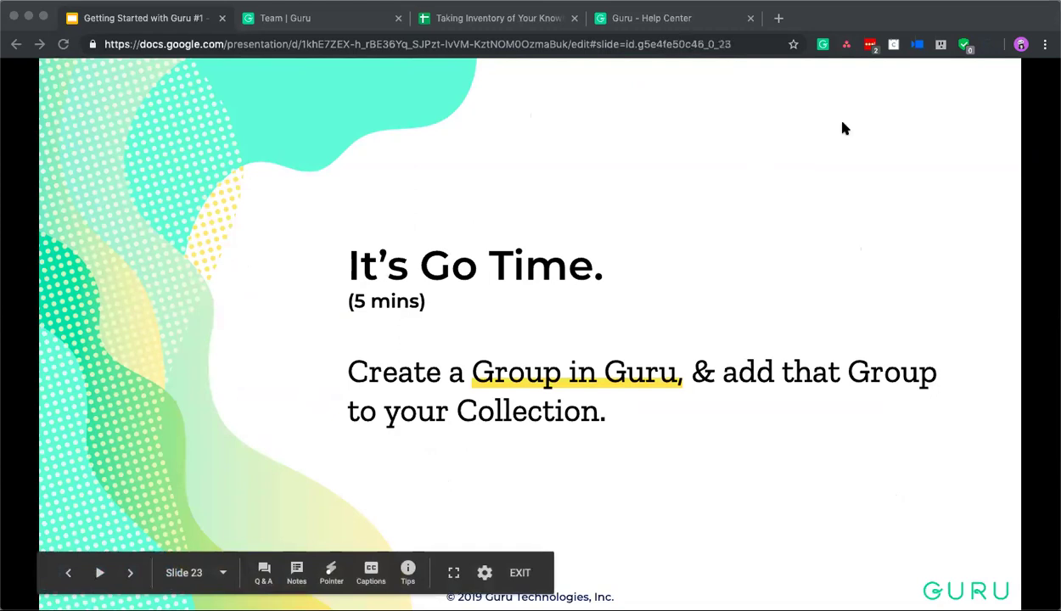
key(Escape)
click(280, 18)
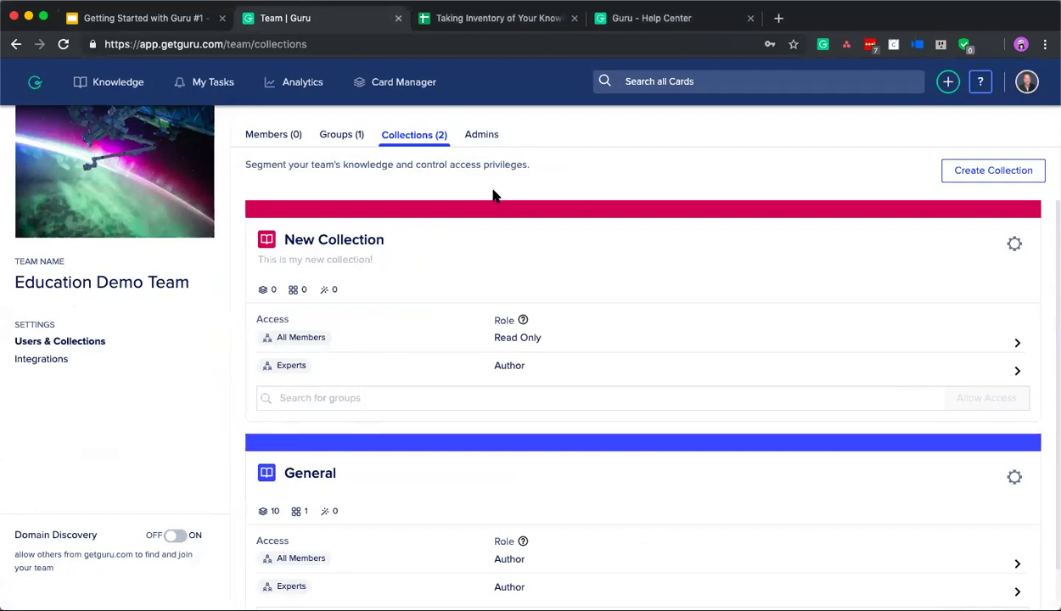
Step: Create a team group named "New Group" in the Users & Collections settings
click(1025, 82)
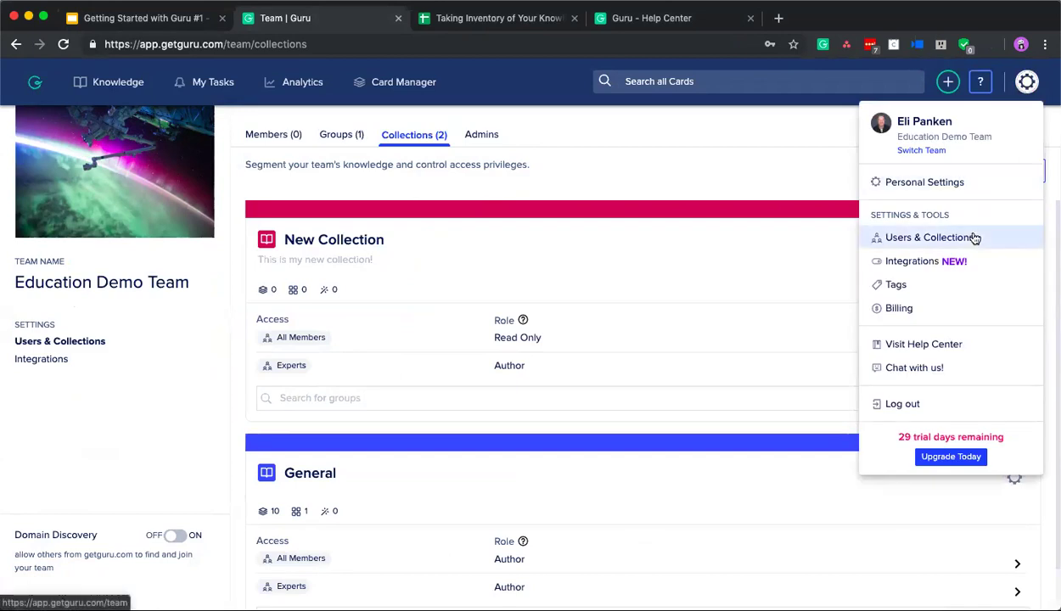
click(790, 161)
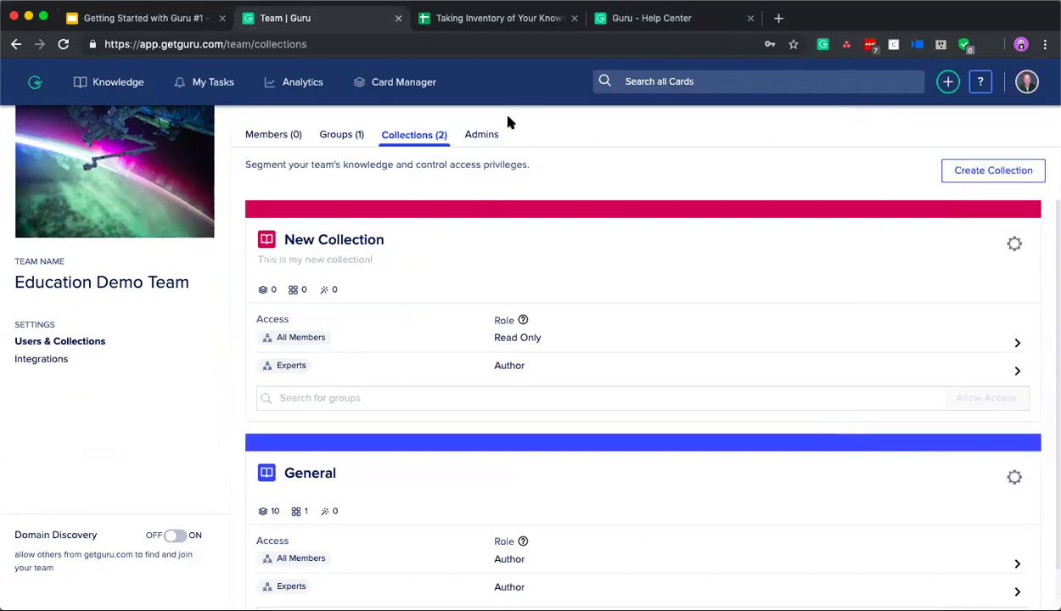
click(358, 139)
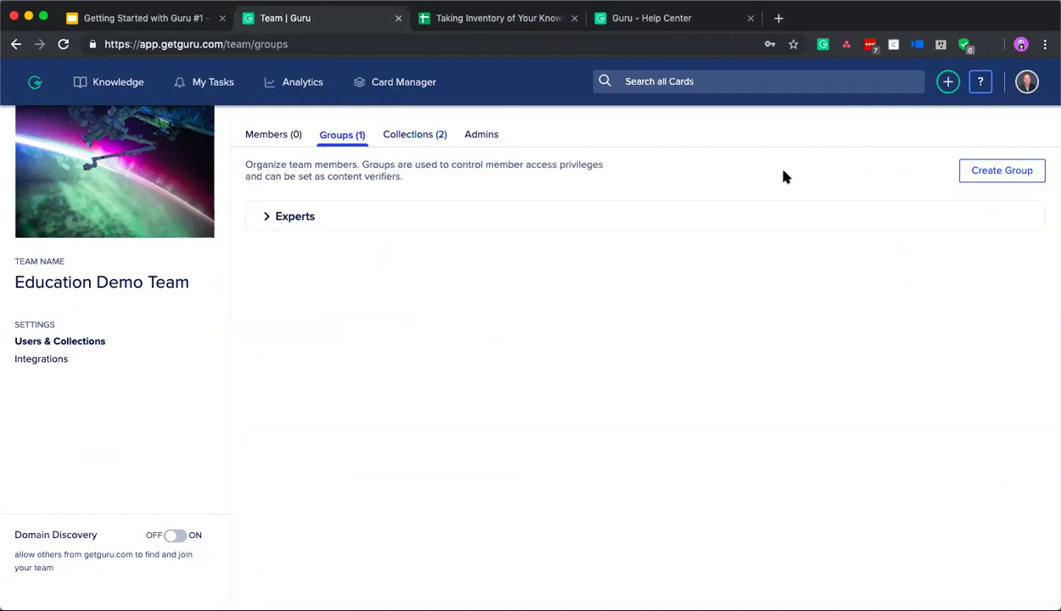
click(973, 173)
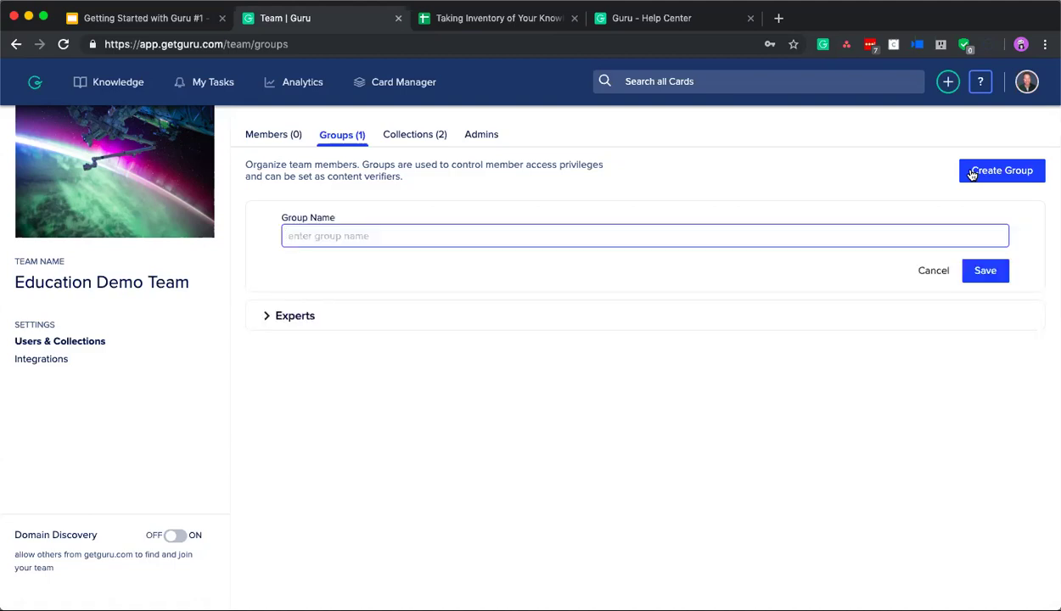
text(New Group)
click(985, 272)
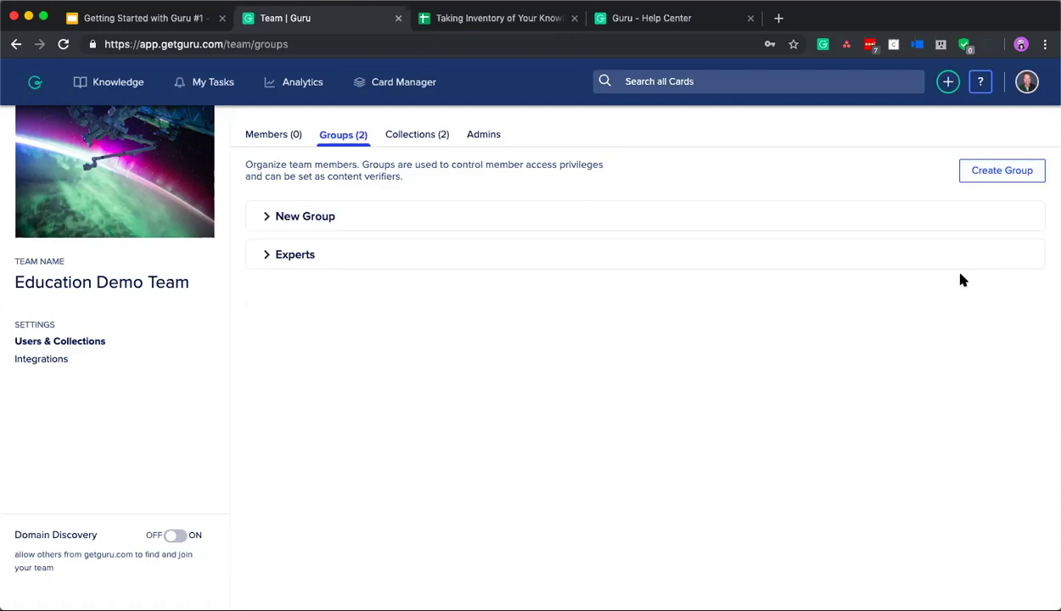
Step: Expand New Group and add the listed team member to it
click(266, 220)
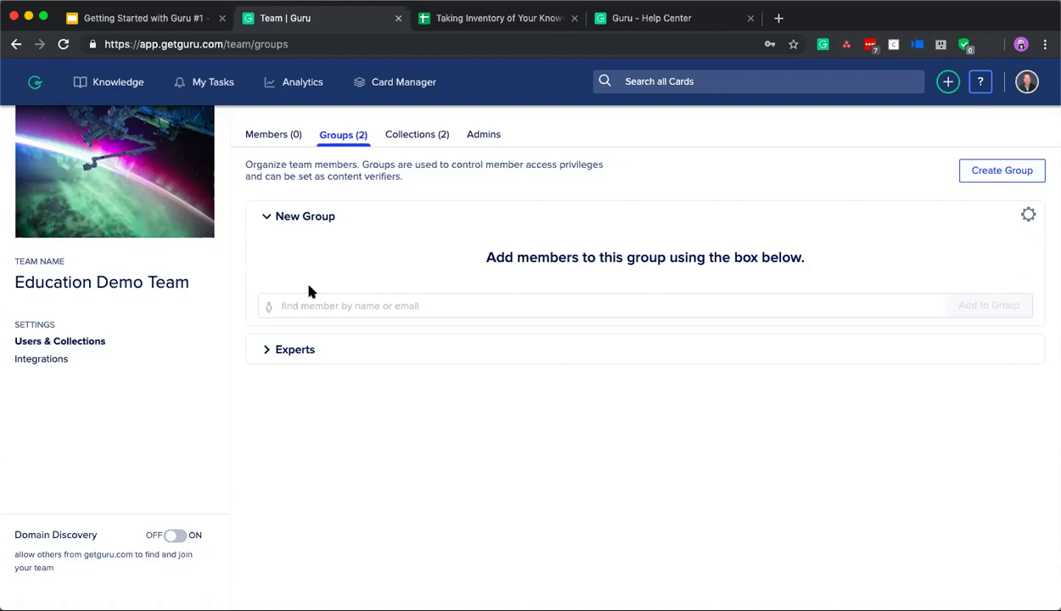
click(312, 305)
click(322, 338)
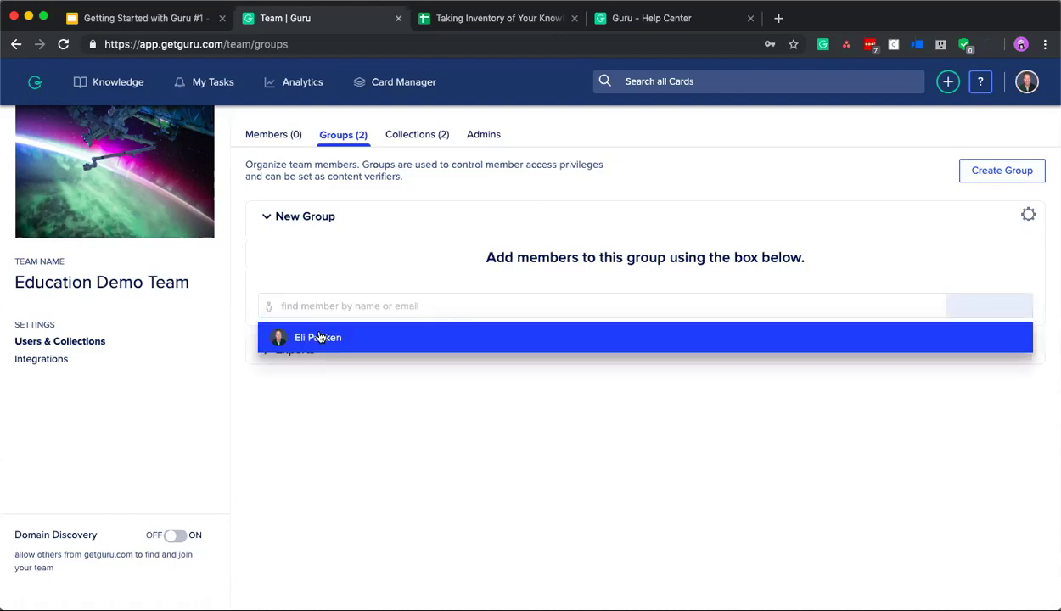
click(1000, 312)
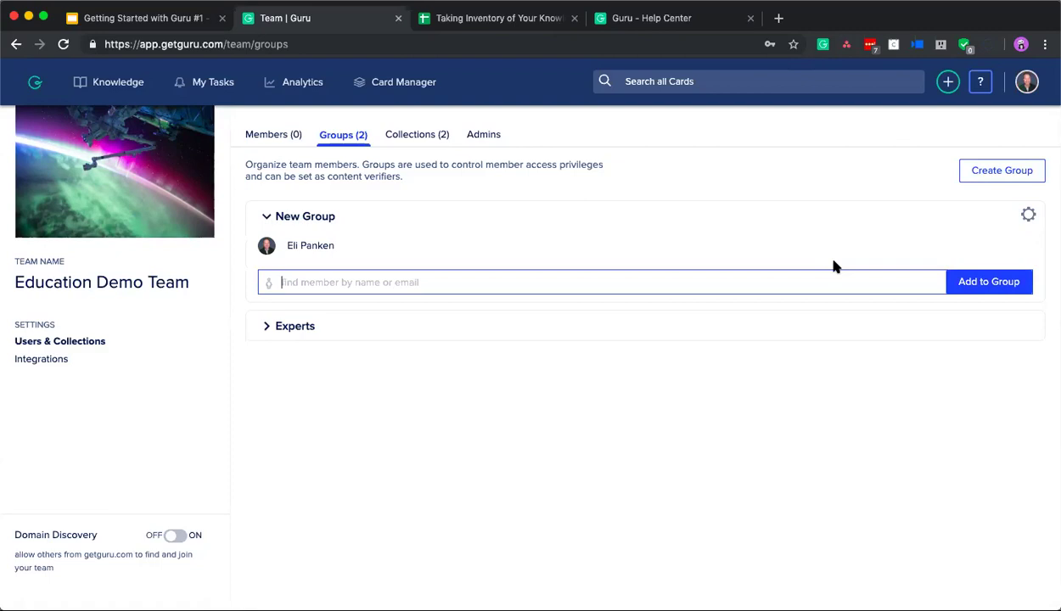
Step: Give New Group access to New Collection in the team's collections
mouse_move(761, 252)
click(405, 139)
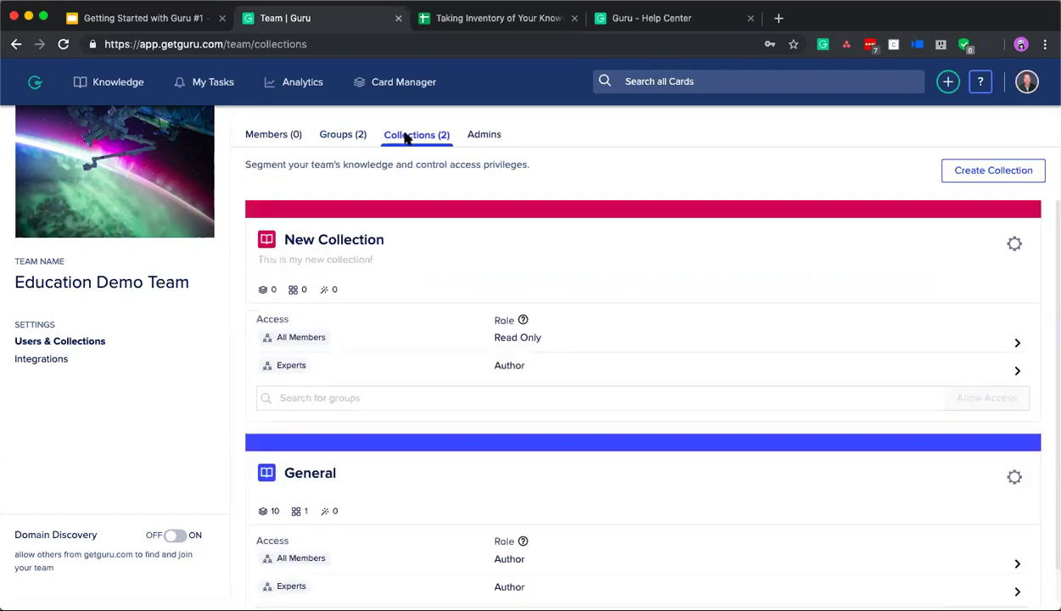
click(368, 392)
text(n)
click(355, 431)
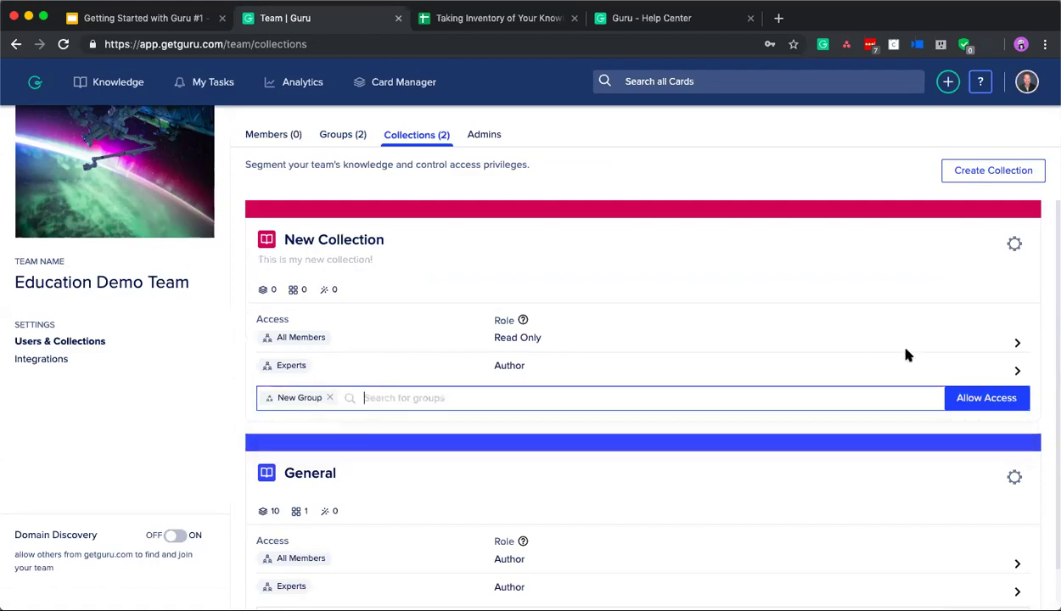
click(983, 399)
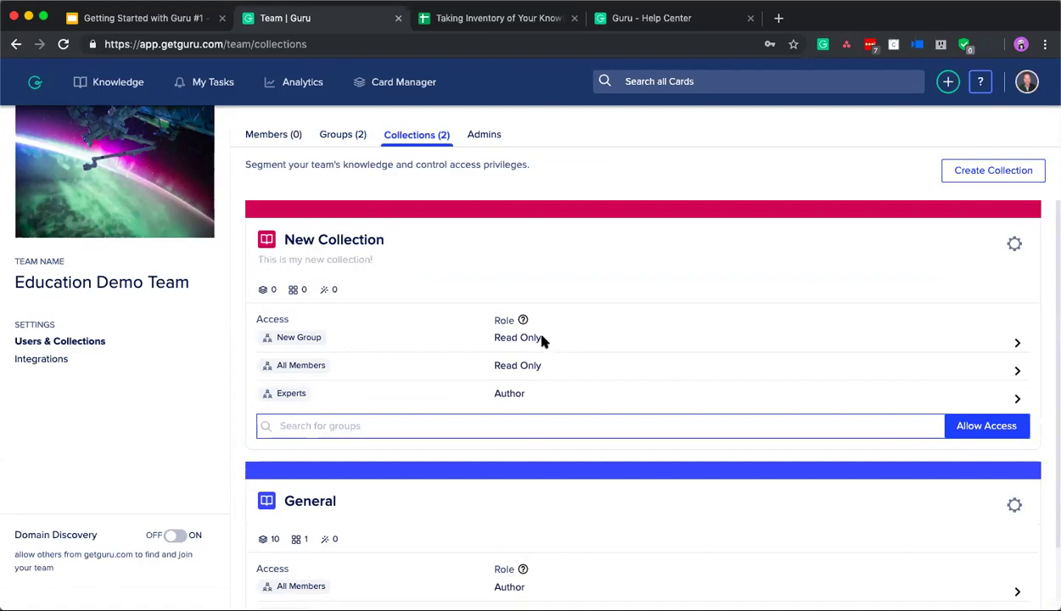
Step: Change New Group's role in New Collection to Author and save the change
mouse_move(524, 321)
click(1017, 345)
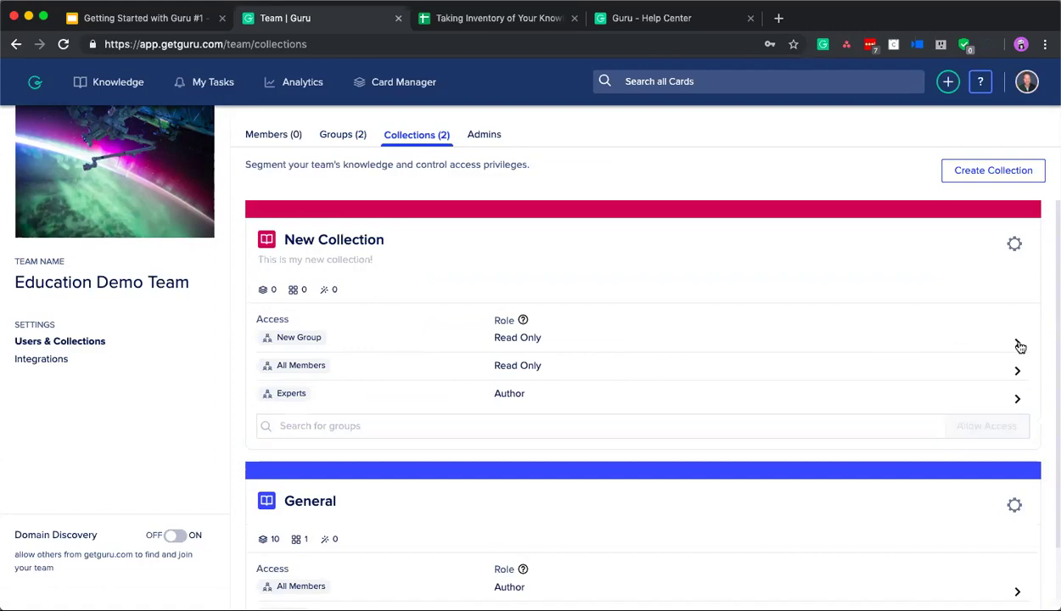
click(338, 373)
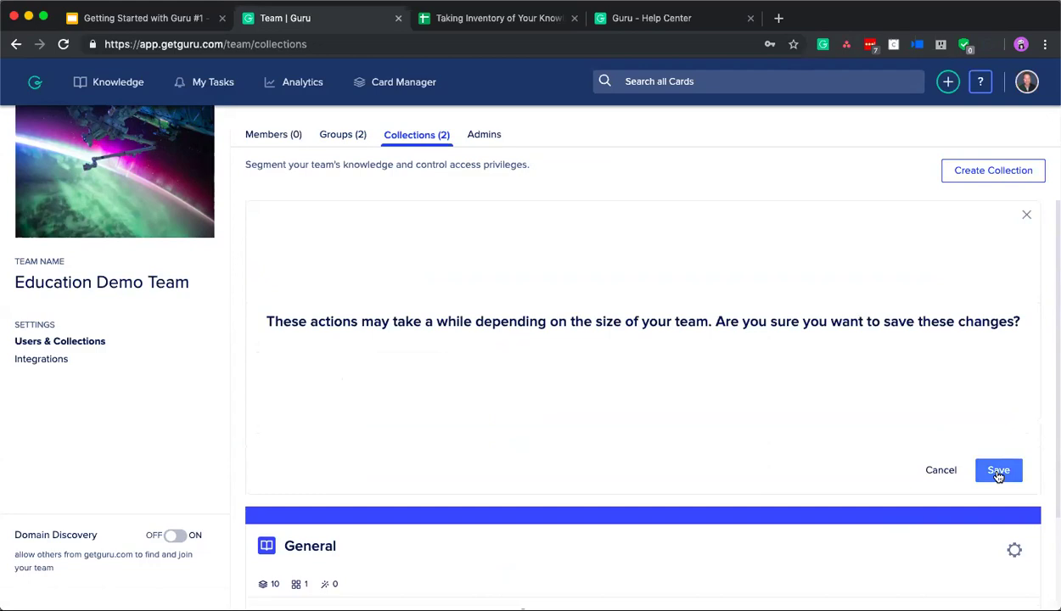
click(998, 472)
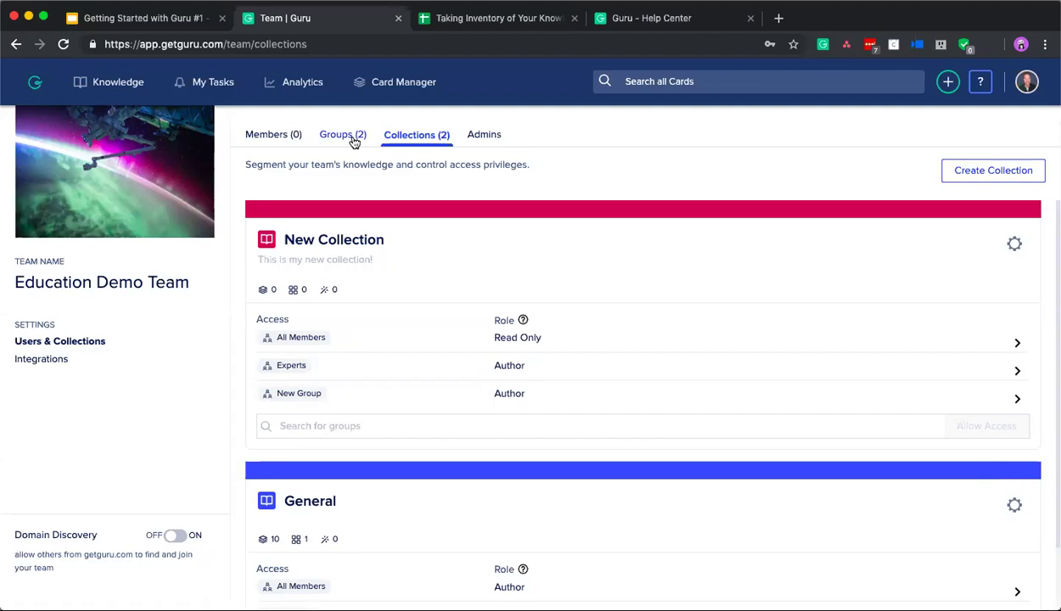
Step: Switch to the Google Slides deck, start presenting from slide 23 and advance to slide 24
click(193, 20)
click(929, 82)
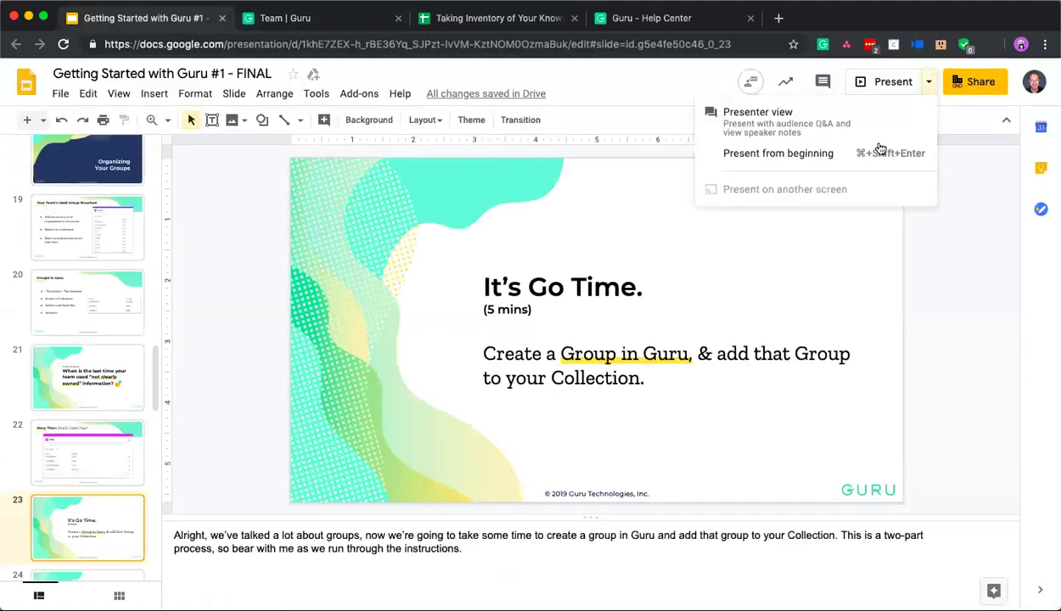
click(879, 136)
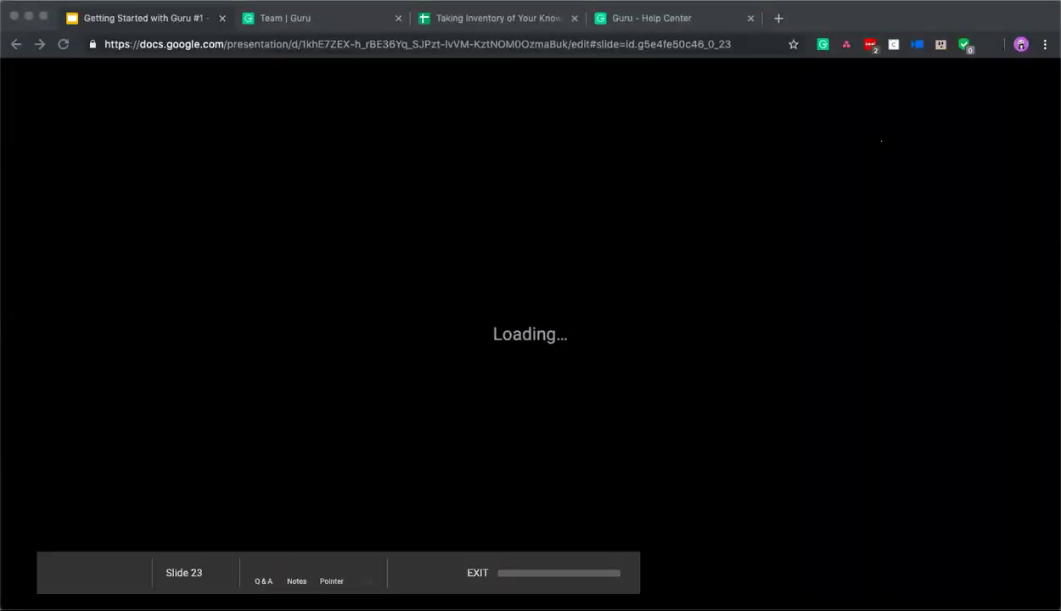
key(Right)
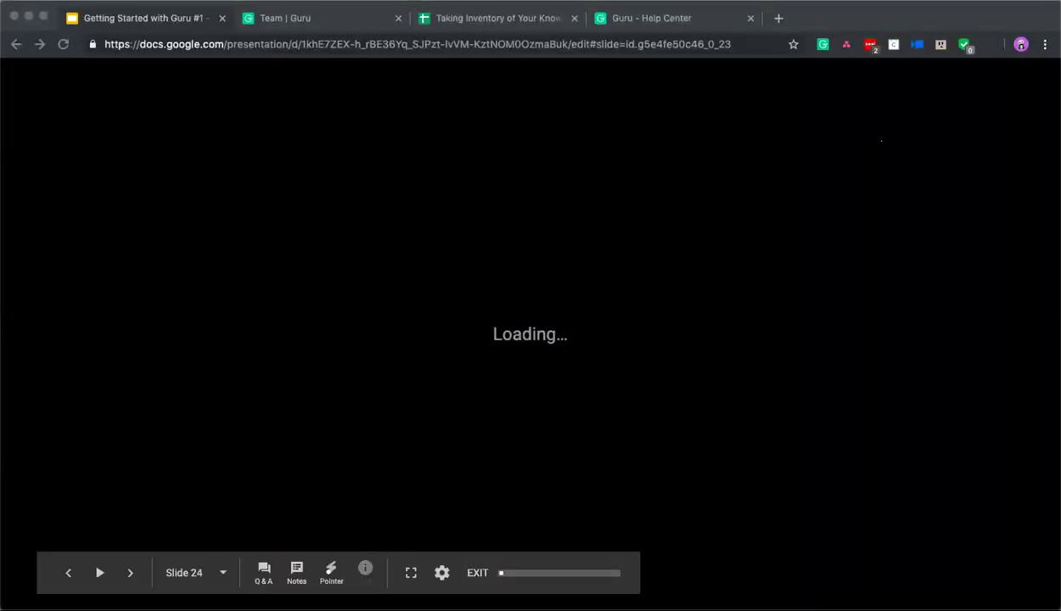